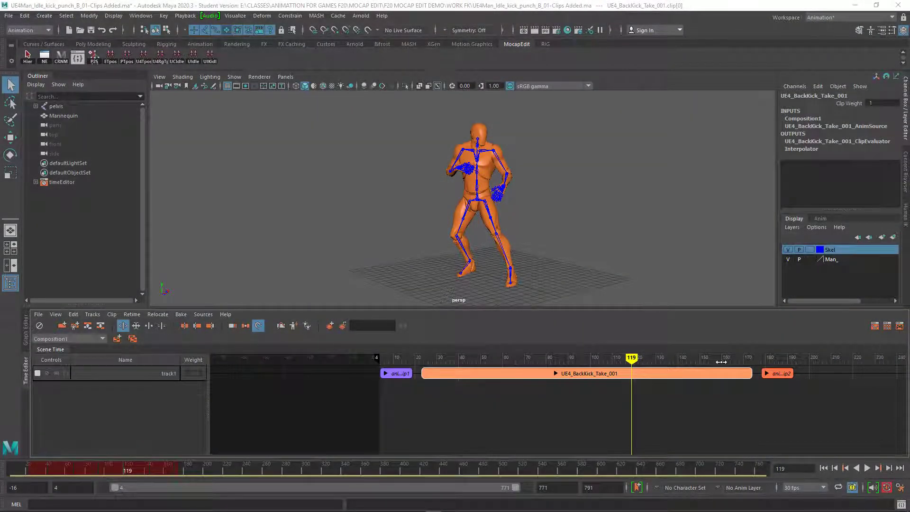
Scrub and play back the Time Editor track to review the UE4_BackKick_Take_001 clip and the short clip before it.
left_click_drag(631, 358, 395, 326)
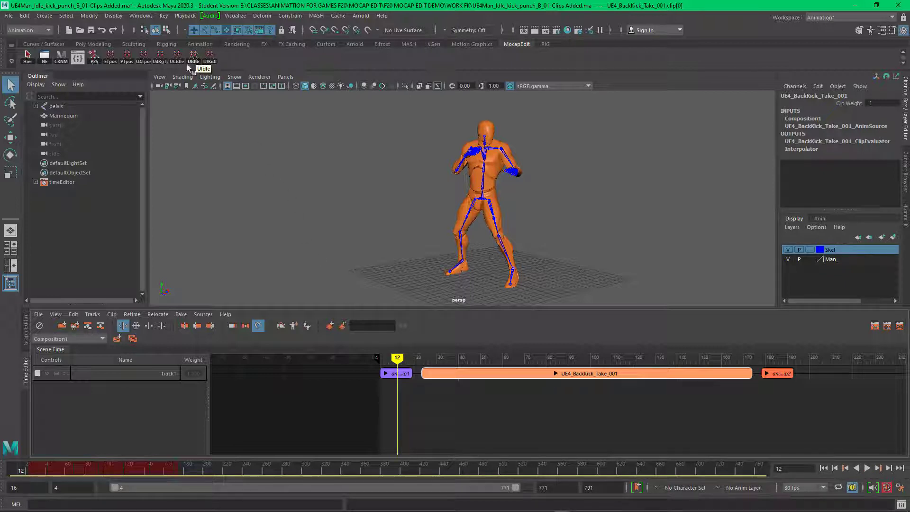
left_click_drag(397, 360, 399, 359)
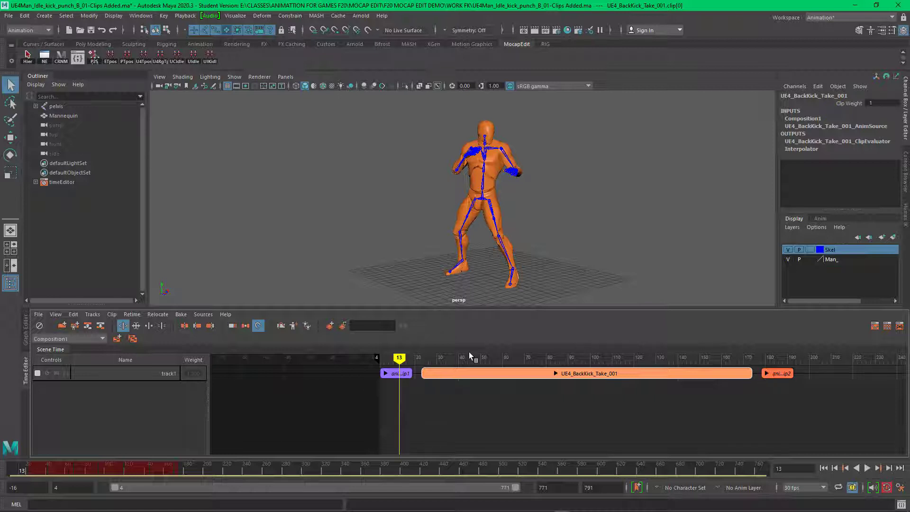
left_click_drag(398, 358, 422, 358)
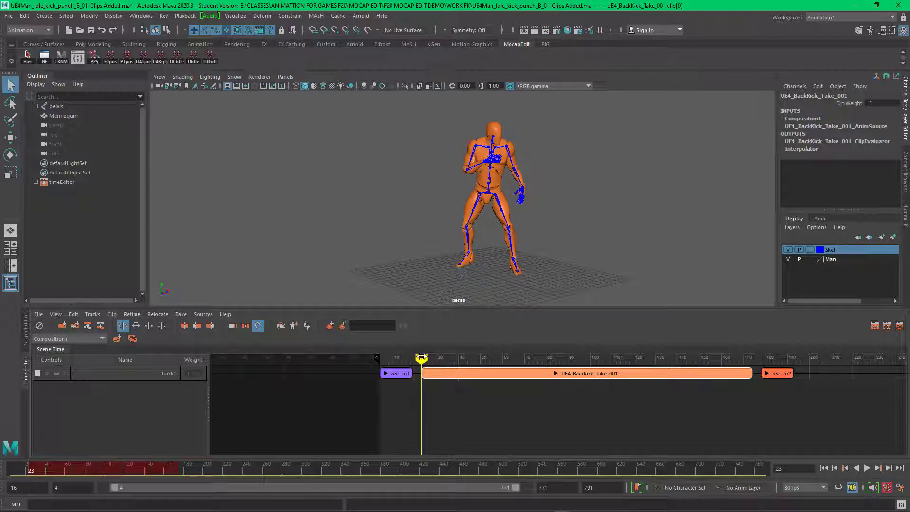
key("alt+v")
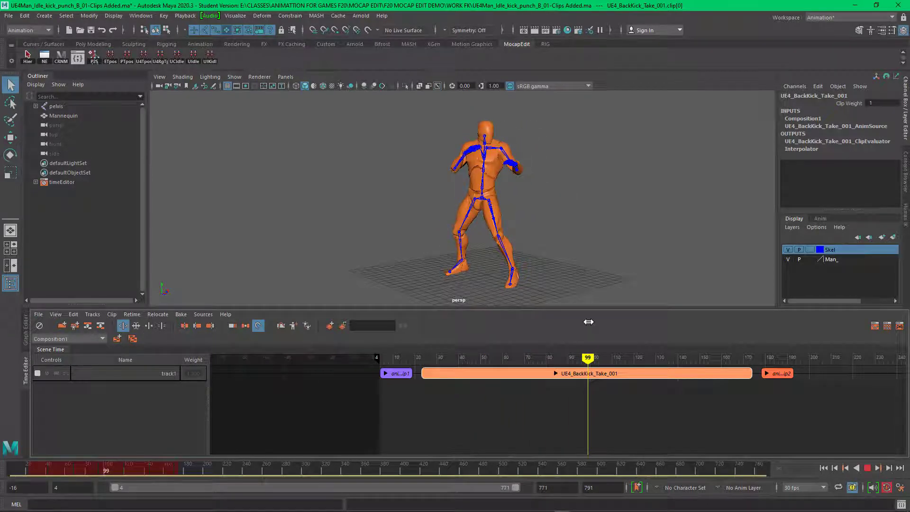
key("alt+v")
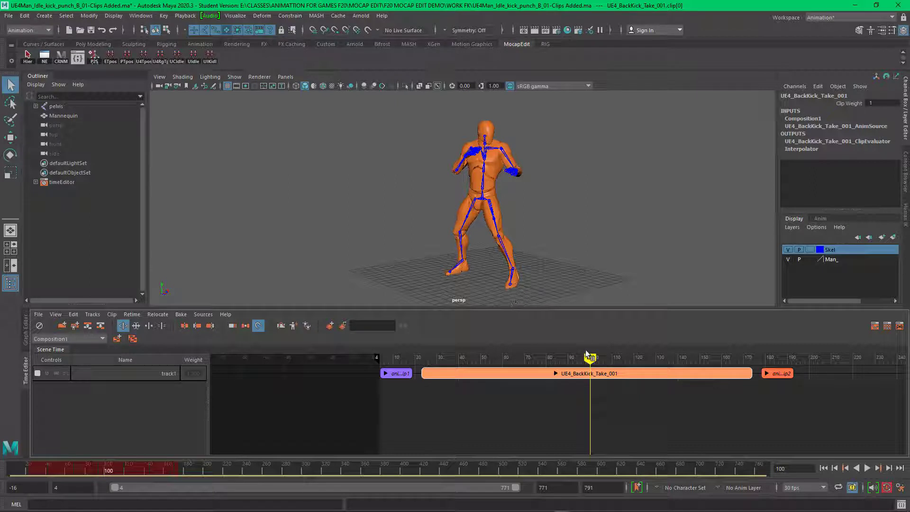
mouse_move(590, 359)
left_mouse_down()
mouse_move(416, 363)
mouse_move(599, 359)
mouse_move(420, 359)
mouse_move(576, 359)
left_mouse_up()
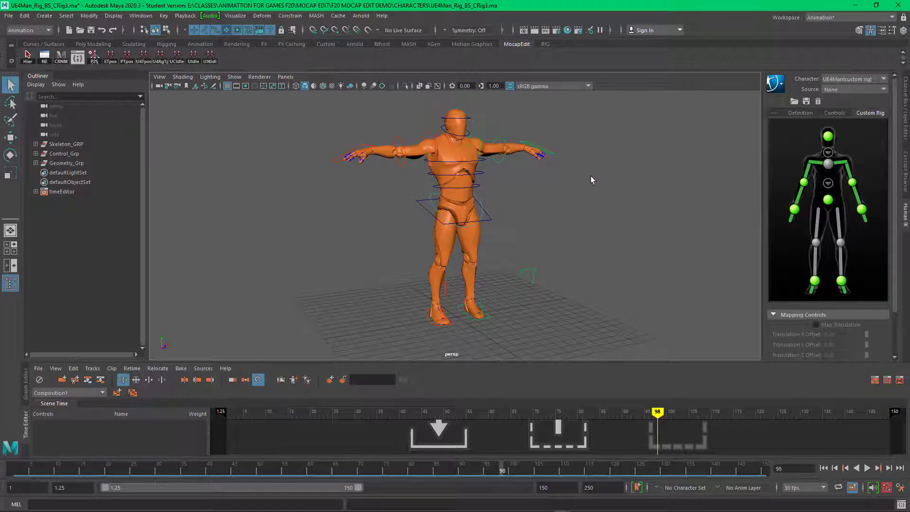
Try raising the rig's left foot control to test the leg, and undo the move.
scroll(590, 176, "up", 1)
scroll(590, 178, "down", 1)
left_click_drag(644, 150, 612, 157, "alt")
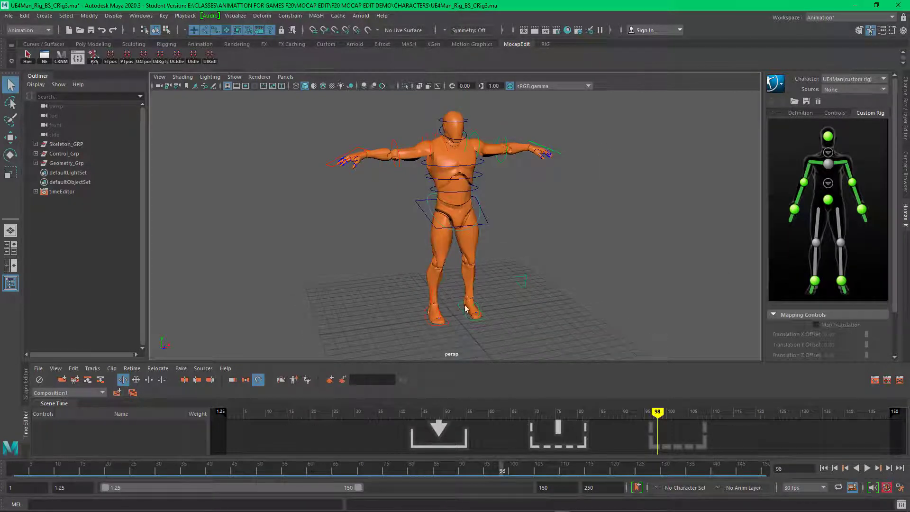
left_click(484, 317)
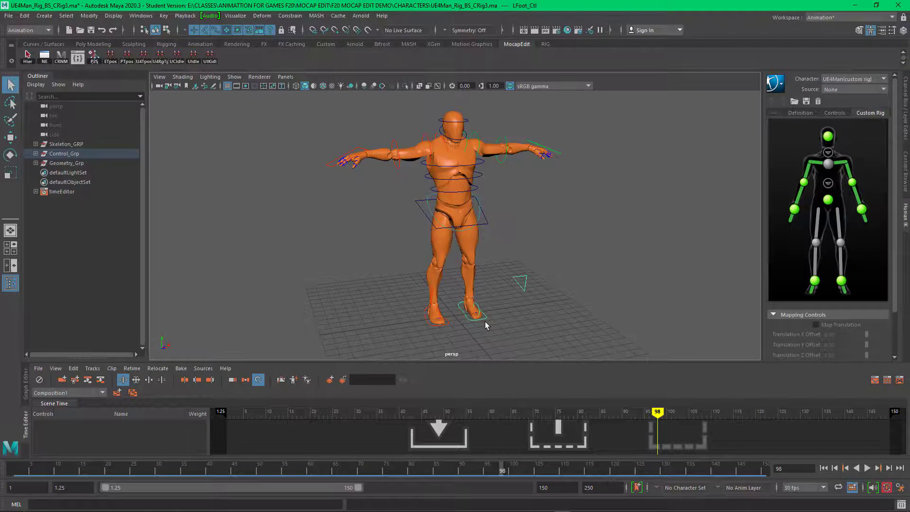
key("w")
left_click_drag(470, 295, 473, 255)
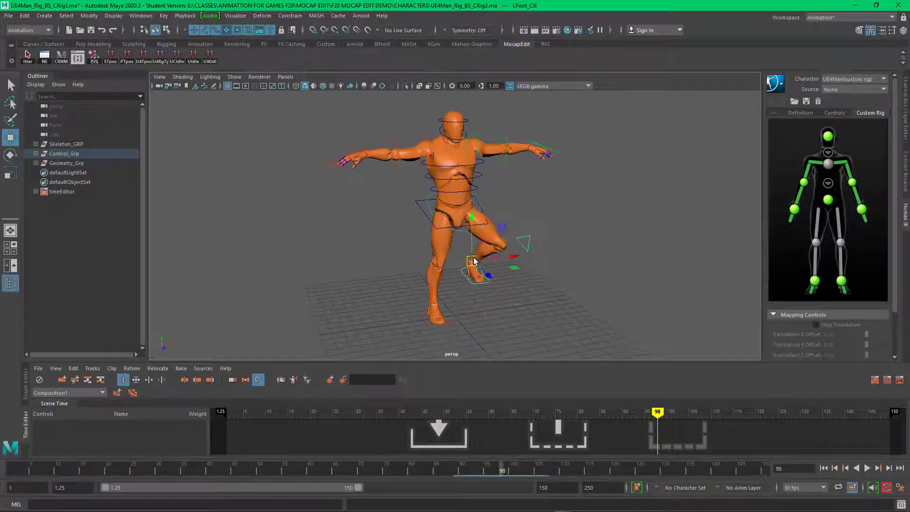
key("ctrl+z")
left_click(550, 306)
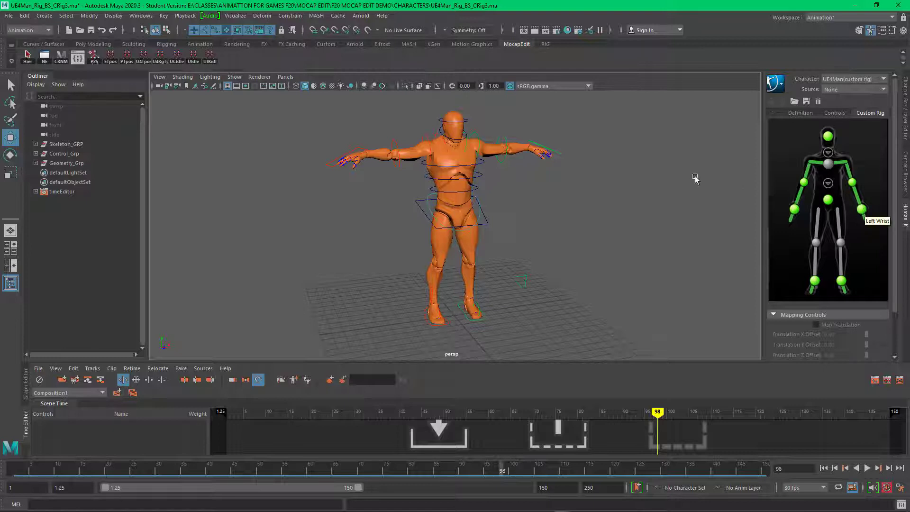
Check the HumanIK custom rig mapping of the left arm by selecting its collar, upper arm, elbow and wrist in turn.
left_click_drag(650, 150, 618, 148, "alt")
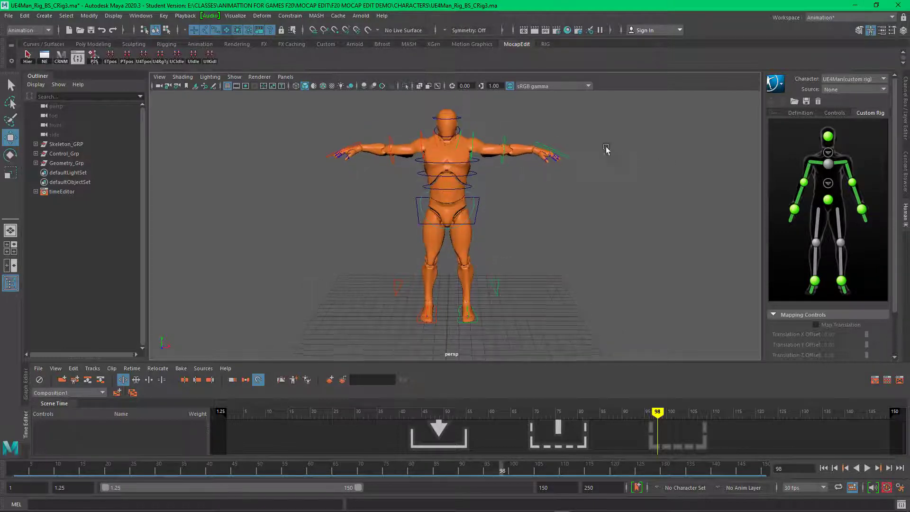
right_click_drag(607, 150, 630, 145, "alt")
middle_click_drag(630, 145, 647, 169, "alt")
right_click_drag(646, 170, 595, 152, "alt")
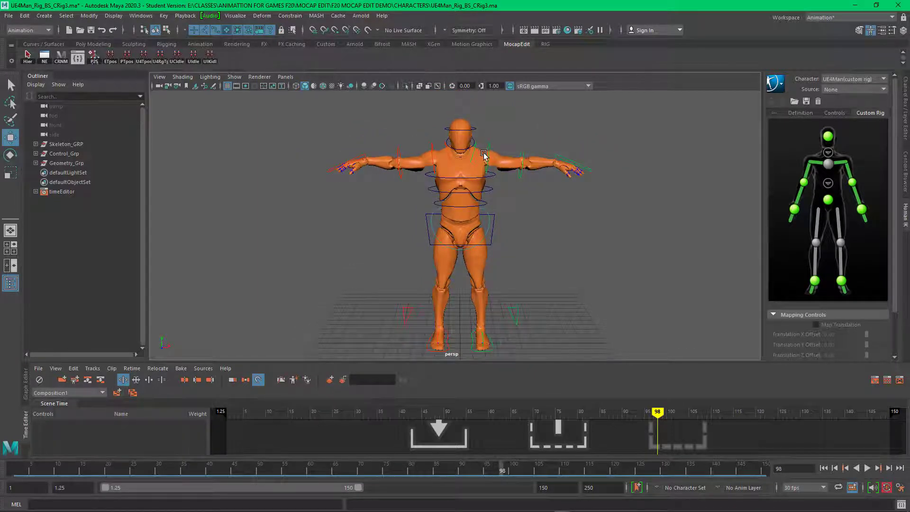
left_click(841, 165)
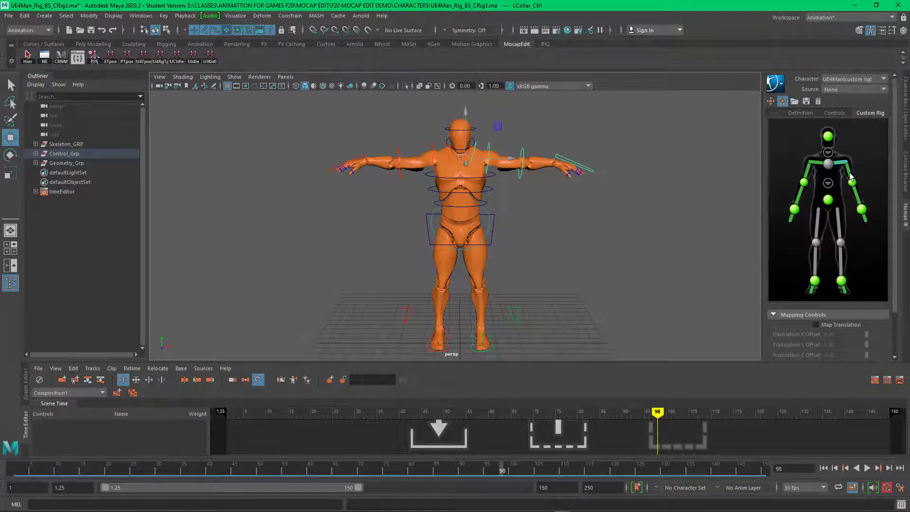
left_click(849, 178)
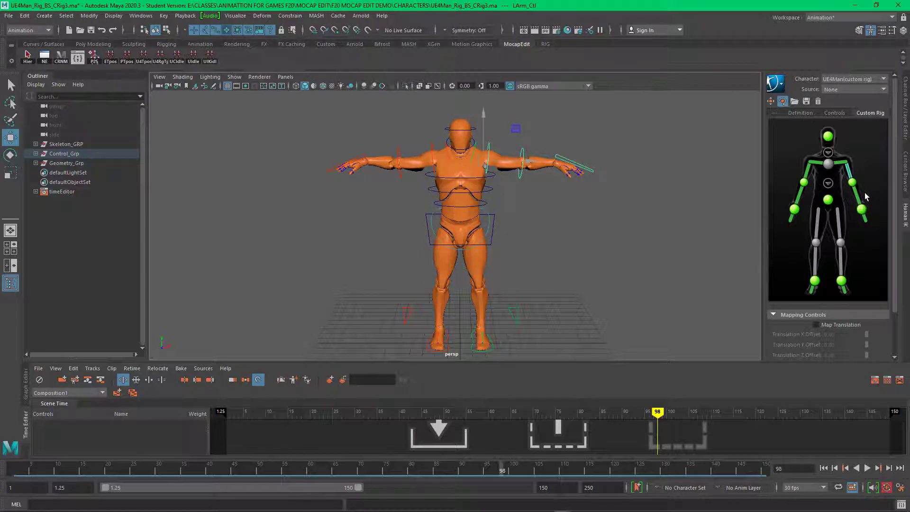
left_click(856, 198)
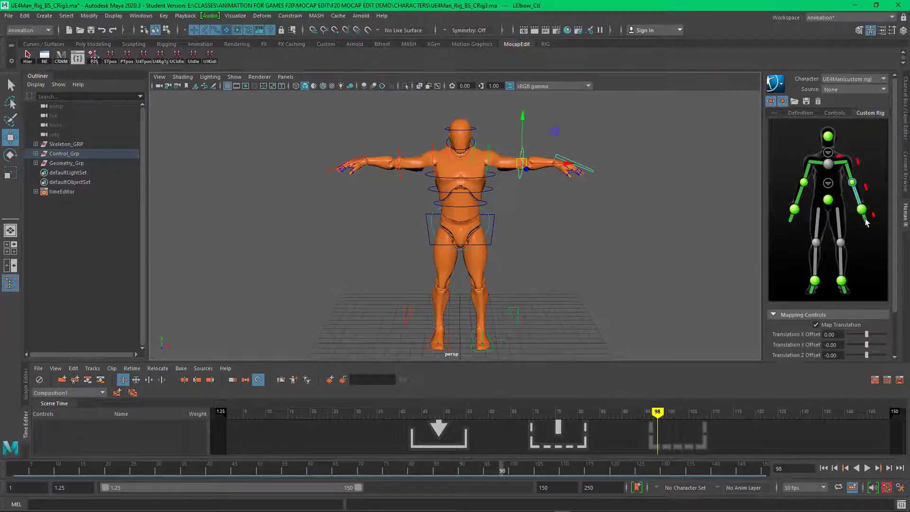
left_click(861, 210)
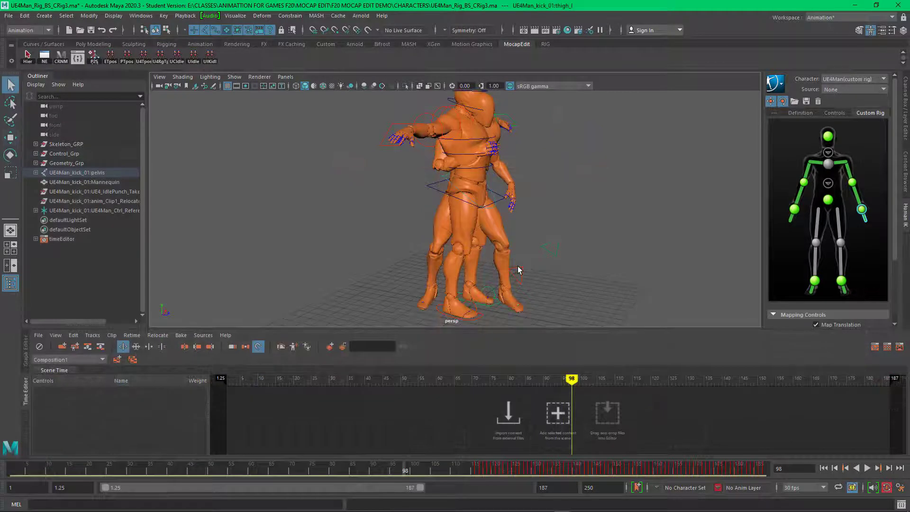
Scrub the imported UE4Man_kick_01 mannequin's animation and review it with the Man_, Skel and Control display layers hidden.
left_click(504, 231)
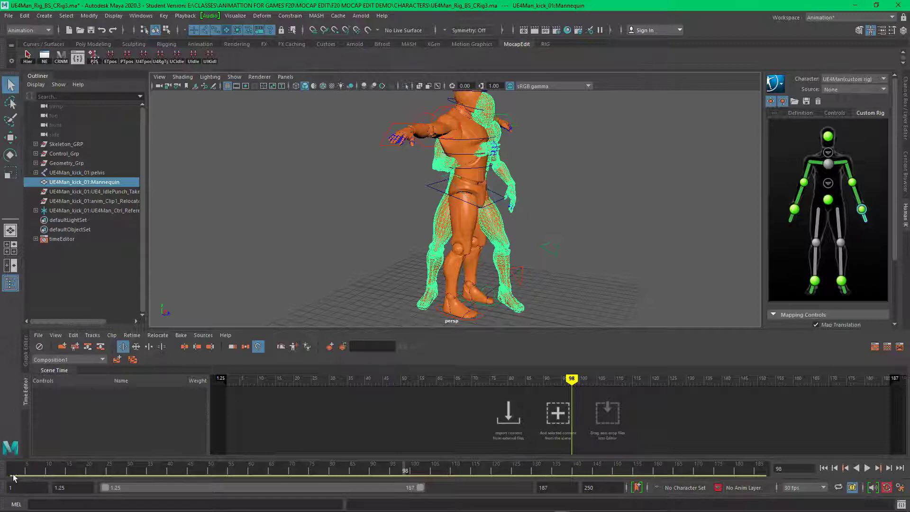
left_click_drag(13, 470, 545, 487)
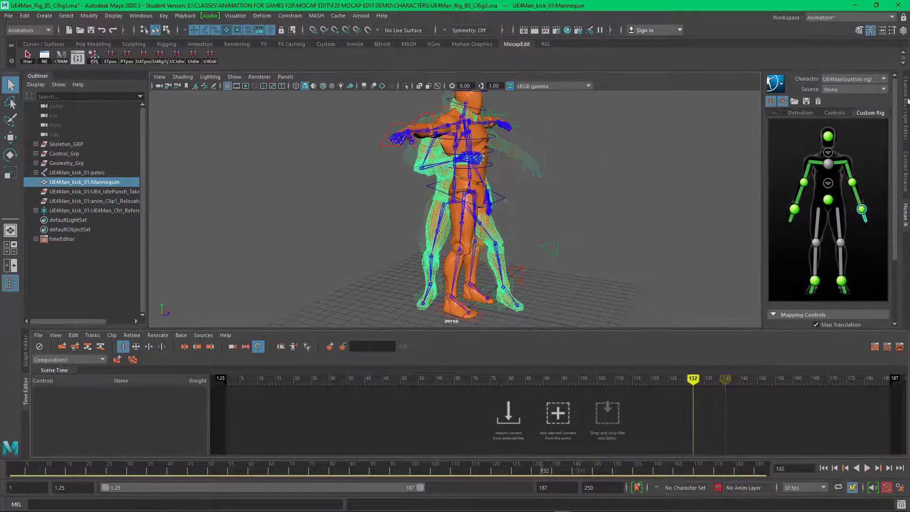
left_click(906, 101)
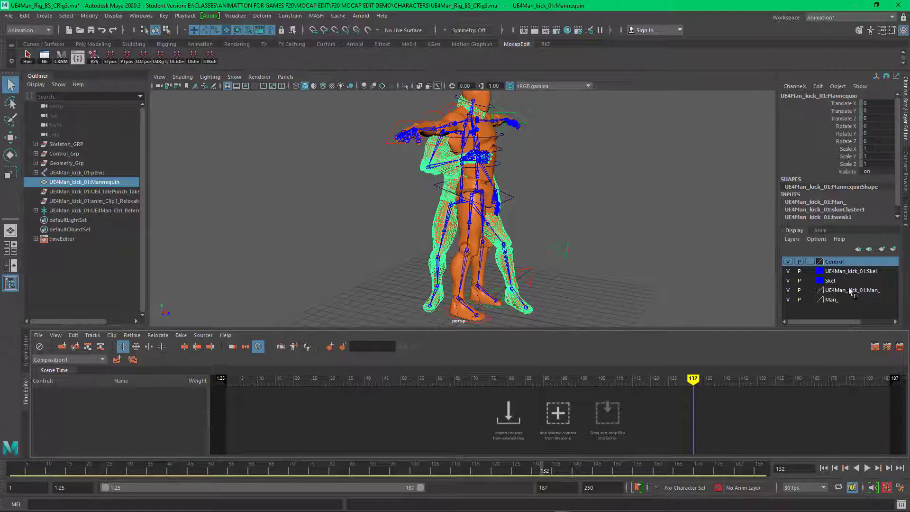
left_click(787, 299)
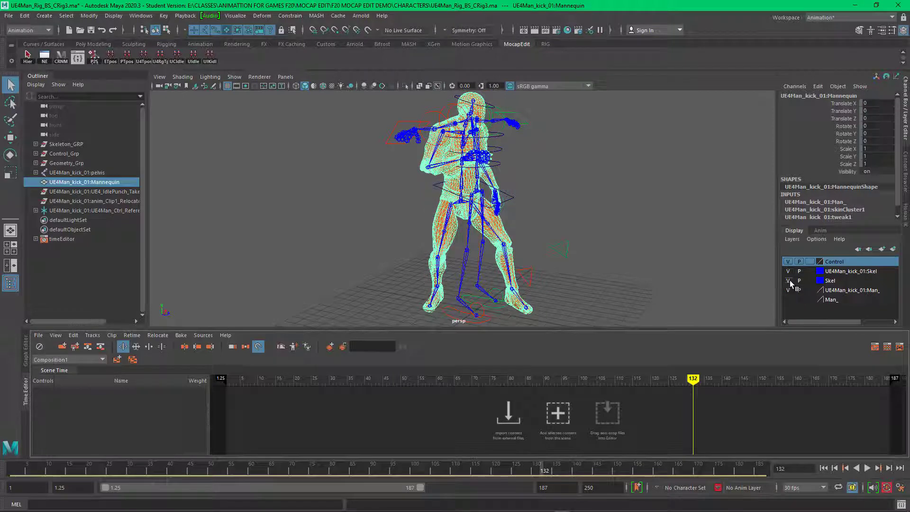
left_click(787, 280)
left_click(627, 302)
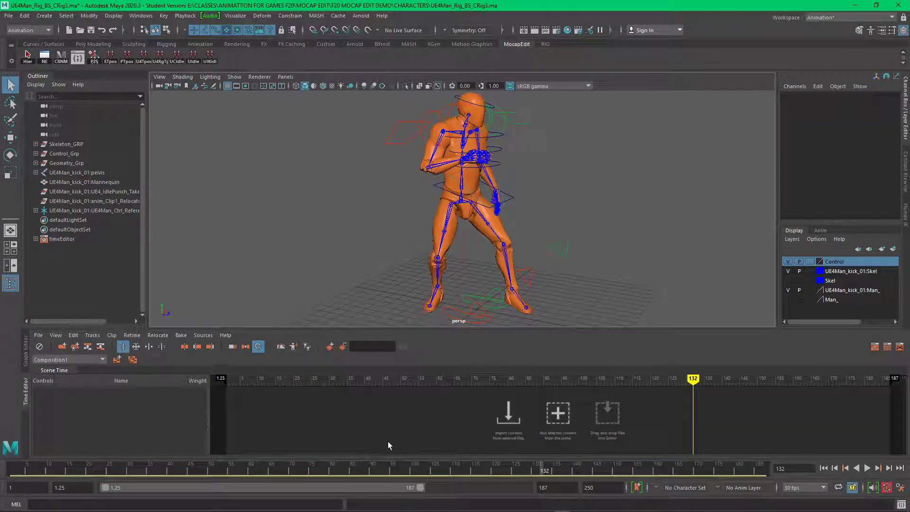
left_click(787, 261)
left_click_drag(369, 472, 122, 472)
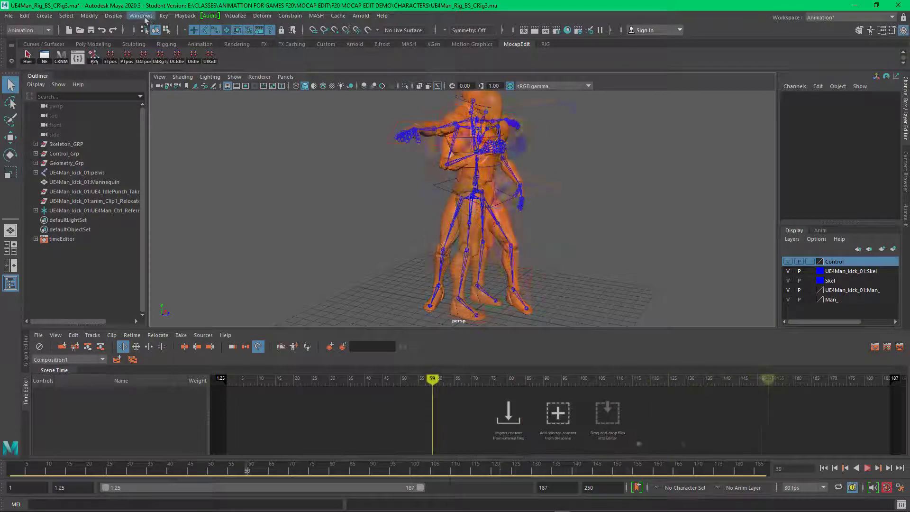
Delete the UE4Man_kick_01 namespace in the Namespace Editor, merging its contents into the root, and close the editor.
left_click(144, 19)
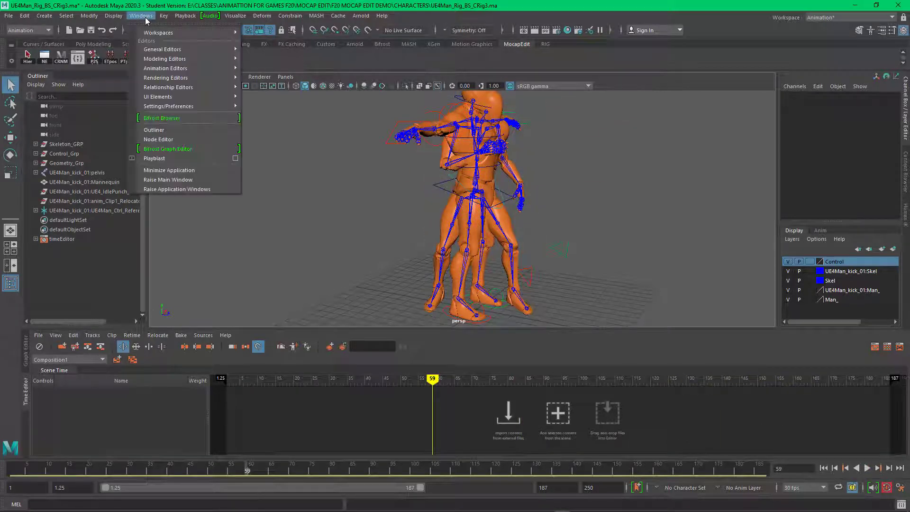
mouse_move(189, 49)
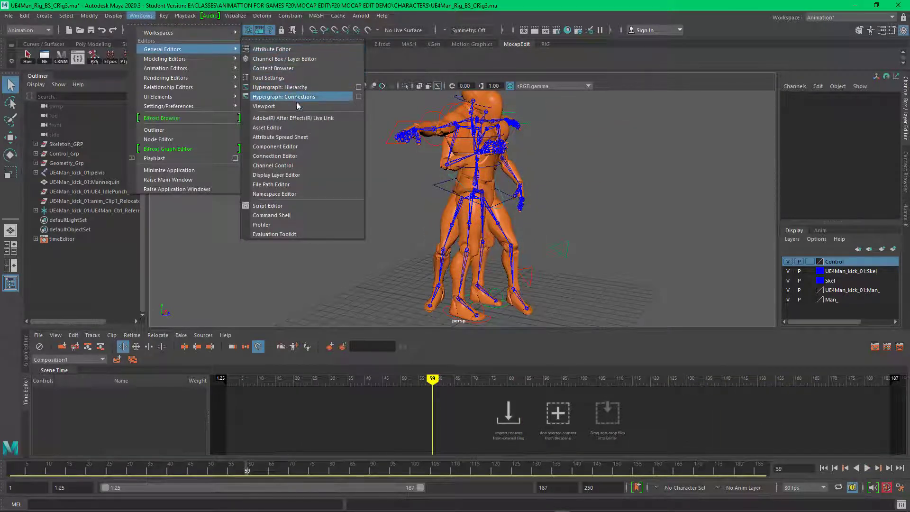
left_click(296, 197)
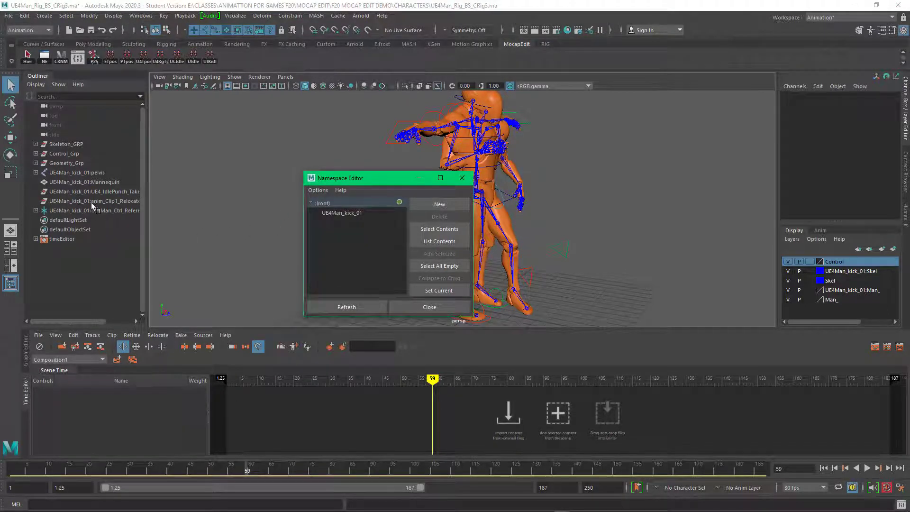
left_click(337, 213)
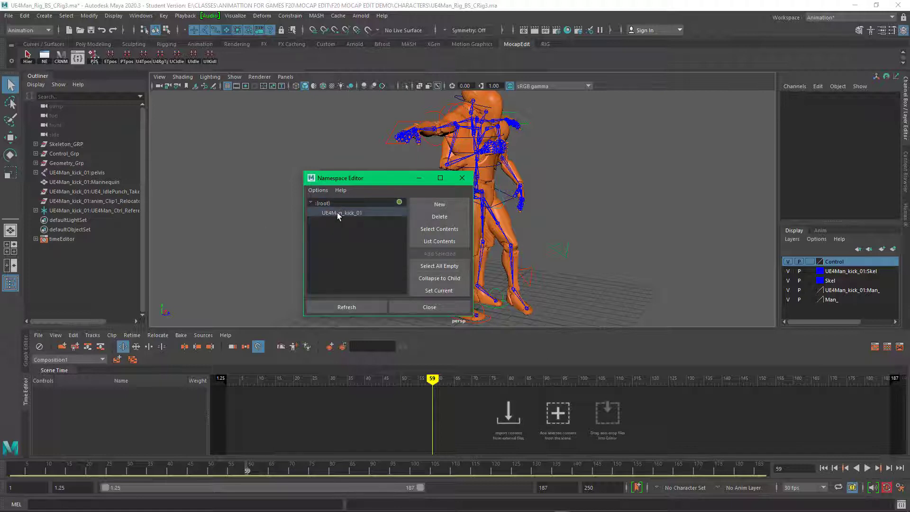
left_click(443, 219)
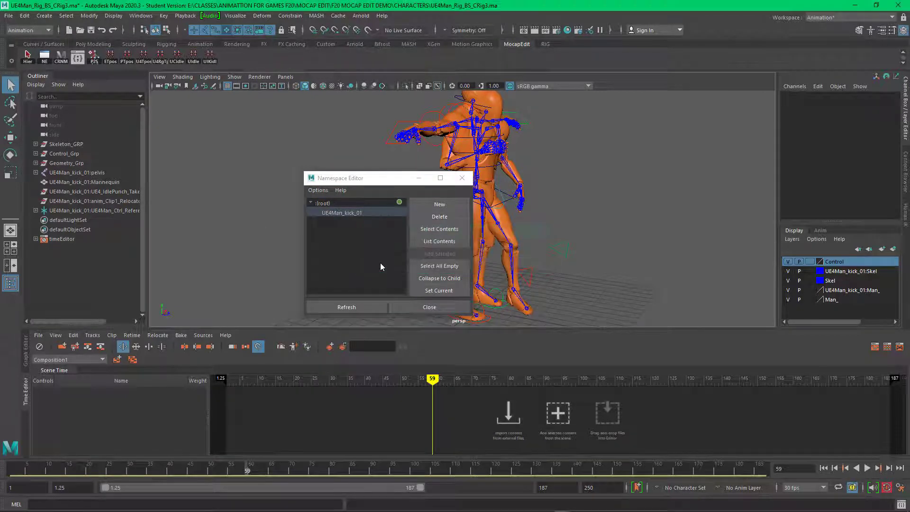
left_click(381, 263)
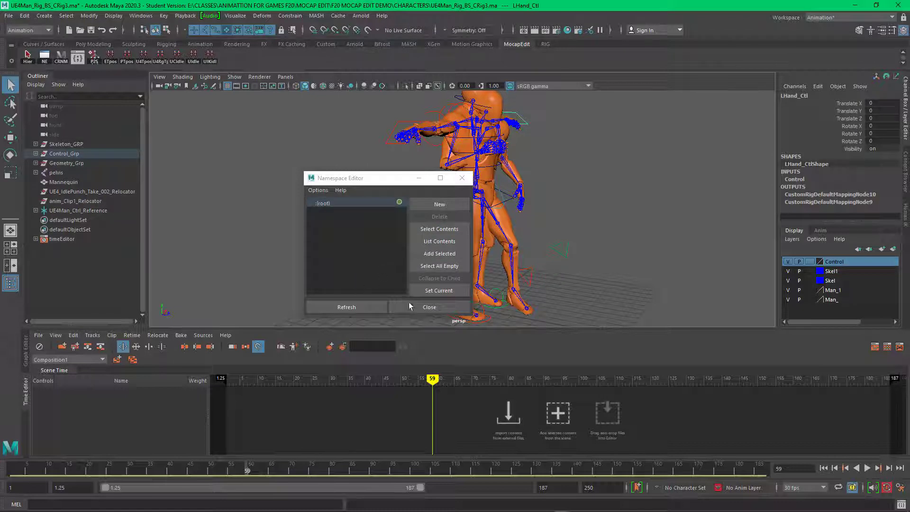
left_click(428, 307)
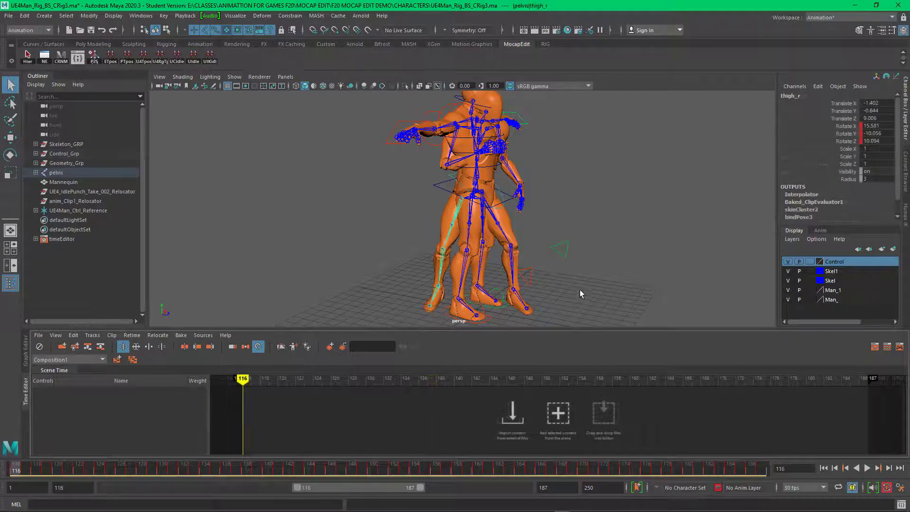
Set the HumanIK source of the UE4Man custom rig character to UE4Man1.
left_click(905, 220)
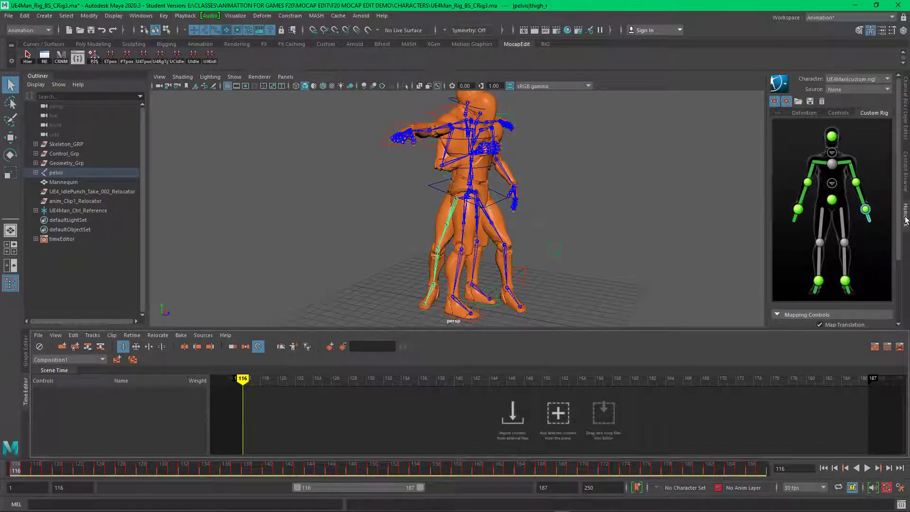
left_click(838, 90)
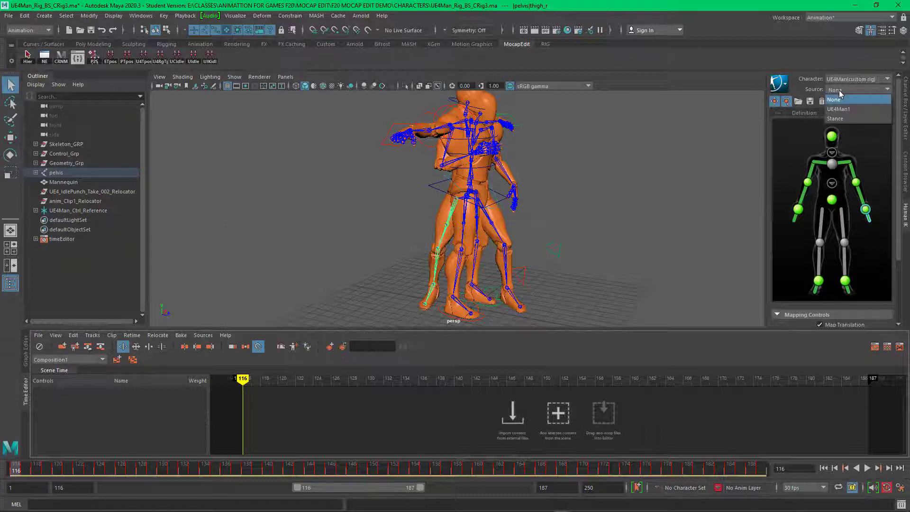
left_click(842, 57)
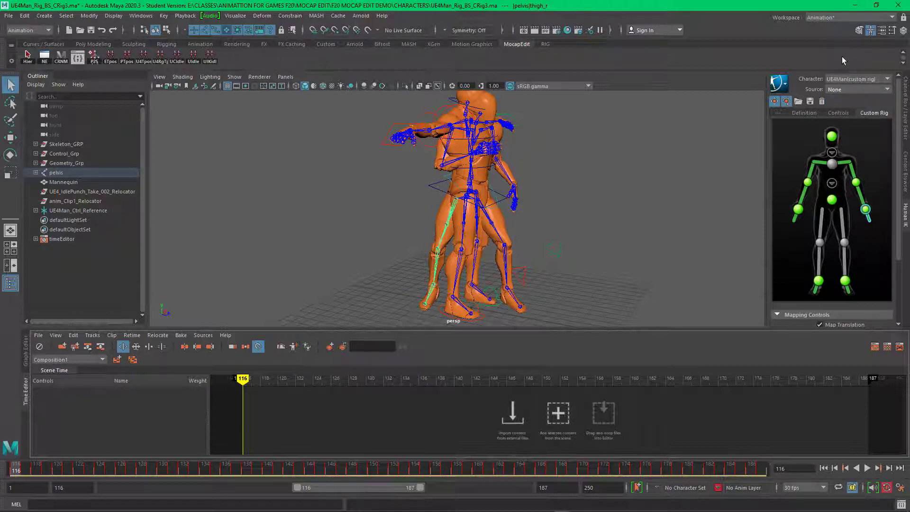
left_click(848, 88)
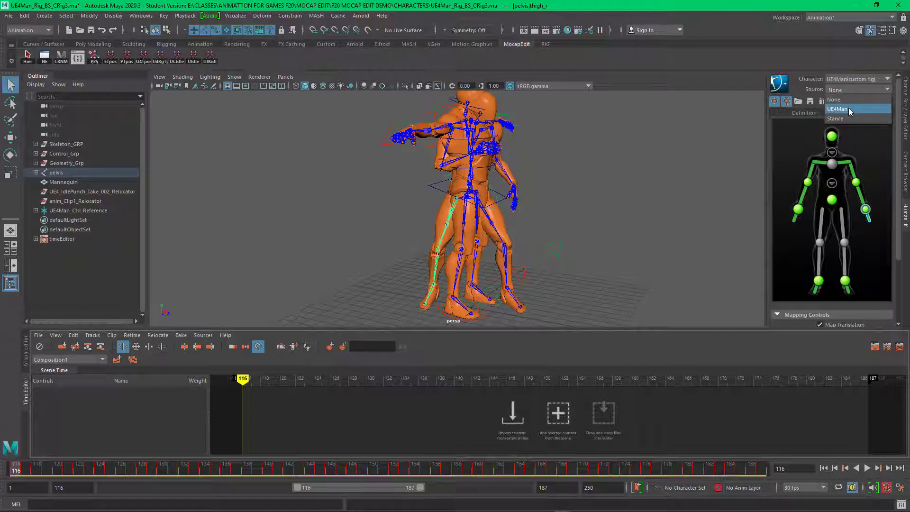
left_click(848, 109)
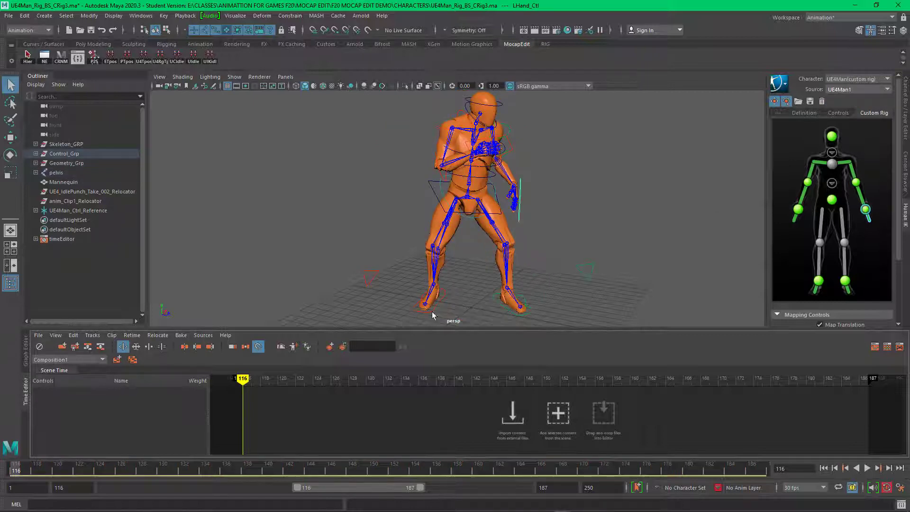
mouse_move(534, 208)
left_mouse_down("alt")
mouse_move(473, 212)
mouse_move(536, 205)
mouse_move(607, 213)
mouse_move(540, 203)
left_mouse_up("alt")
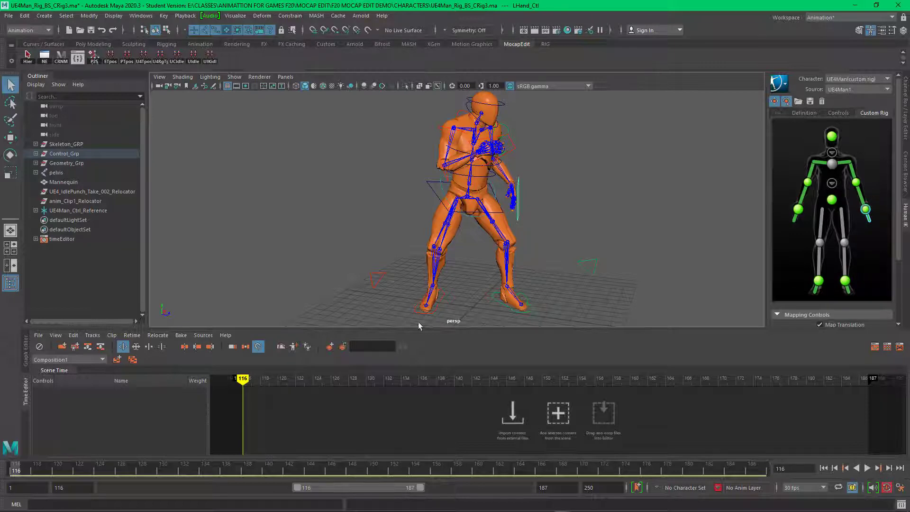
Play and scrub the retargeted kick on the control rig, checking the leg pole vector controls from different angles, ending at frame 171.
key("alt+v")
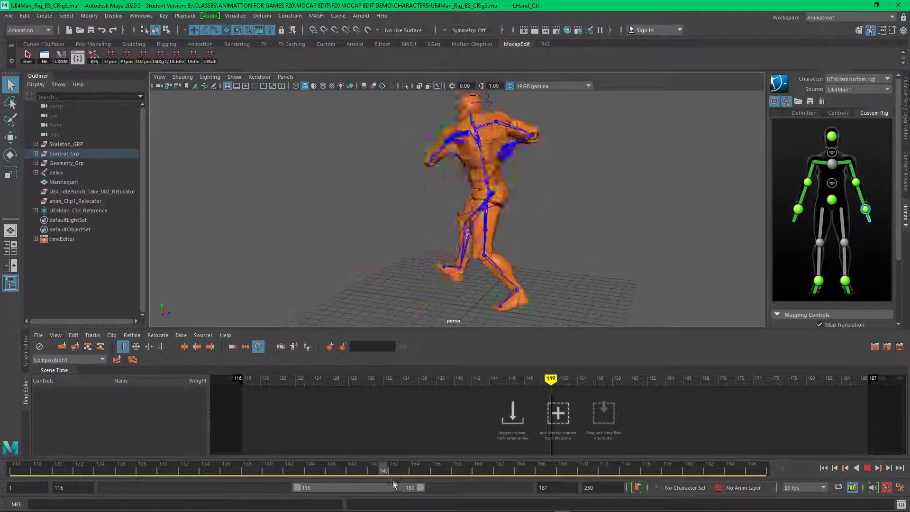
key("alt+v")
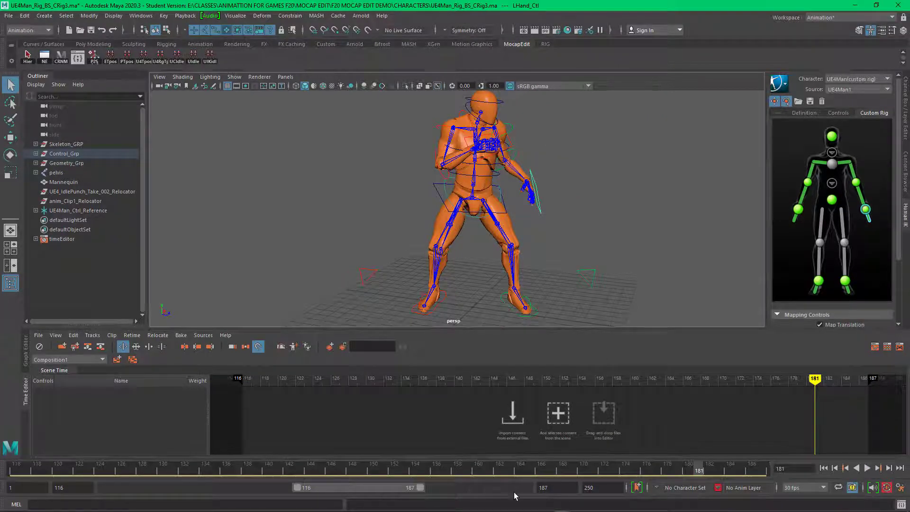
key("alt+v")
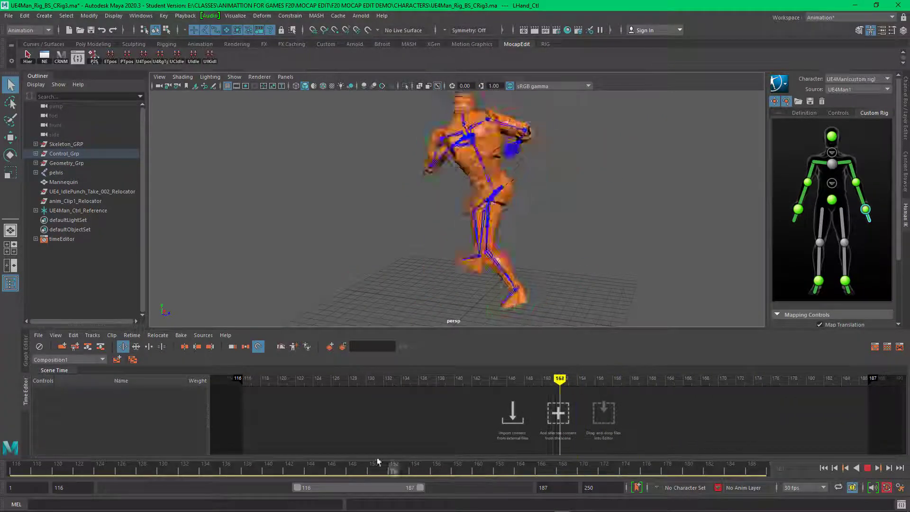
key("alt+v")
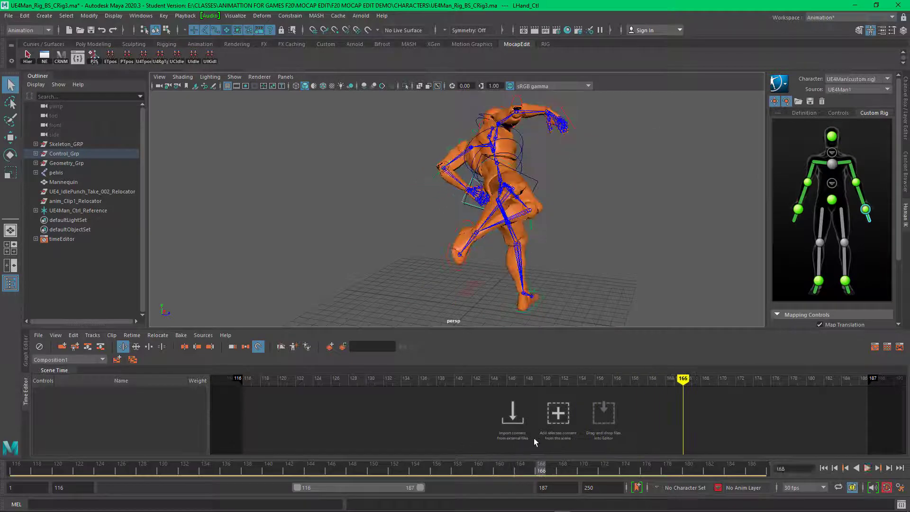
left_click_drag(625, 312, 573, 280, "alt")
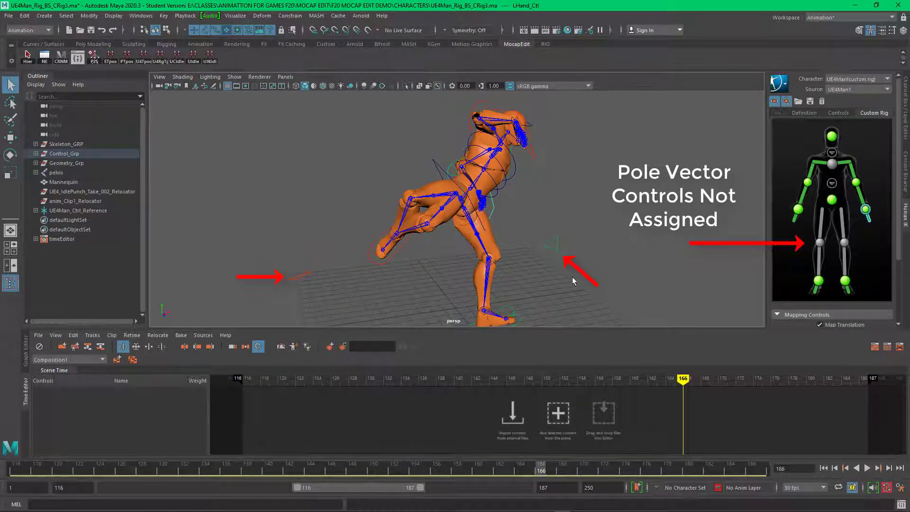
key("alt+v")
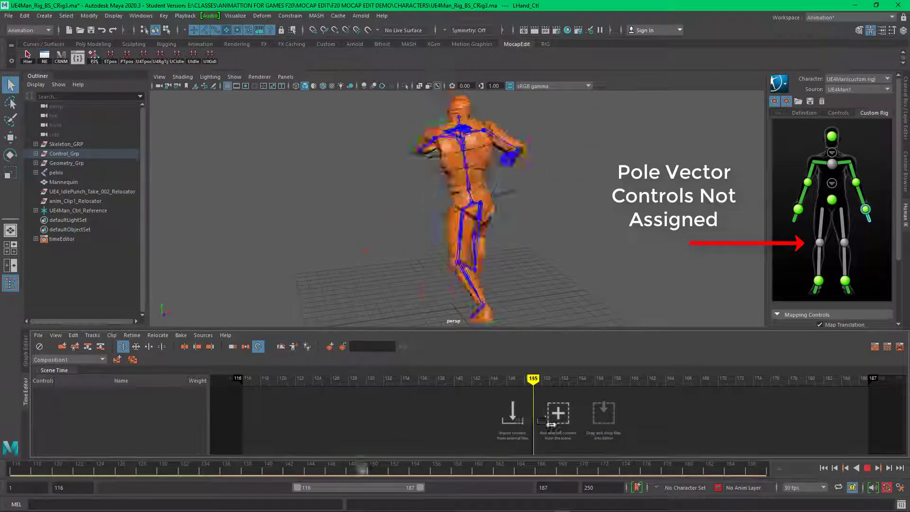
left_click_drag(550, 424, 735, 413)
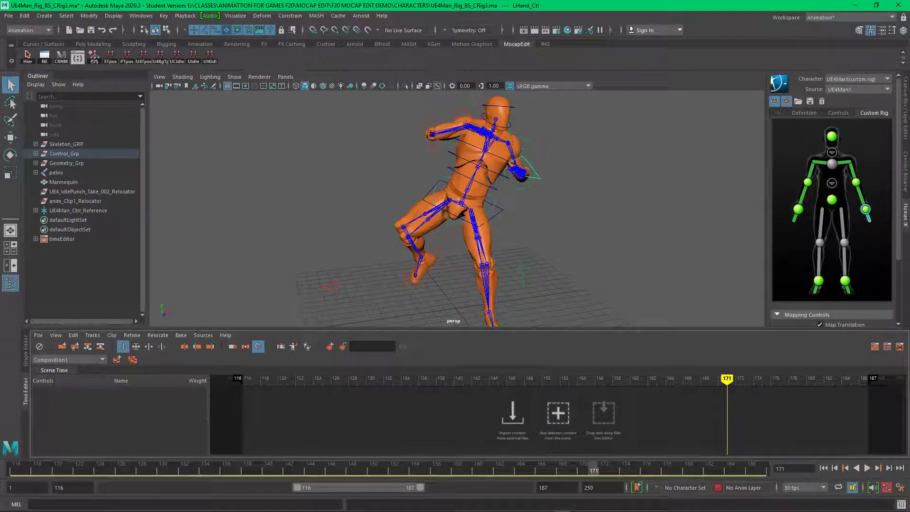
Template the Man_1 display layer, hide the Skel1 layer, and scrub the timeline to compare the two overlaid mannequins' leg motion.
left_click(906, 128)
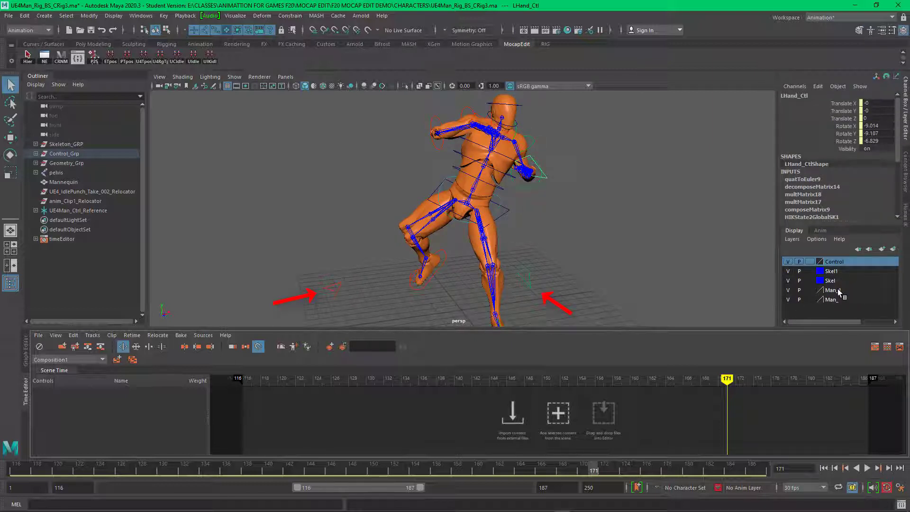
left_click(809, 290)
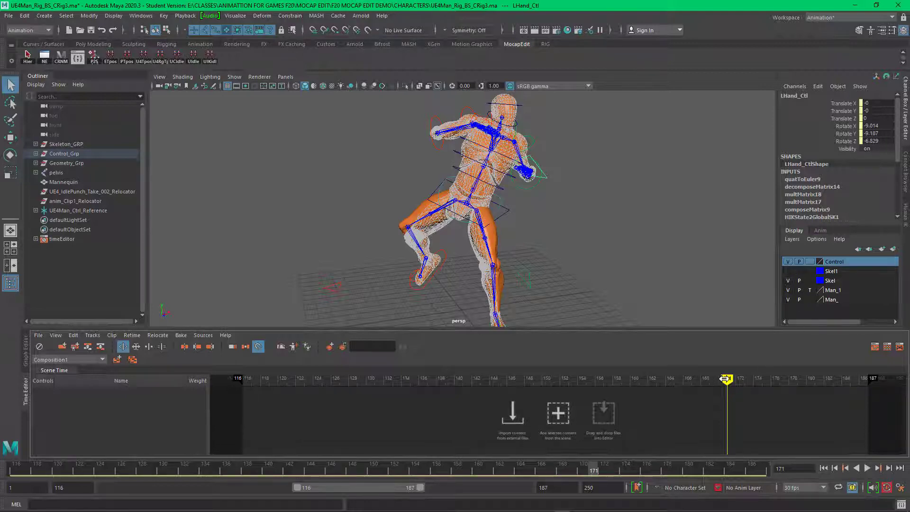
mouse_move(727, 378)
left_mouse_down()
mouse_move(321, 378)
mouse_move(613, 378)
mouse_move(705, 390)
mouse_move(788, 379)
mouse_move(254, 370)
mouse_move(439, 392)
mouse_move(731, 406)
mouse_move(332, 377)
mouse_move(410, 359)
mouse_move(654, 378)
mouse_move(806, 378)
mouse_move(237, 375)
mouse_move(519, 367)
mouse_move(694, 411)
mouse_move(758, 413)
mouse_move(616, 384)
mouse_move(233, 379)
mouse_move(788, 384)
mouse_move(404, 405)
mouse_move(278, 379)
left_mouse_up()
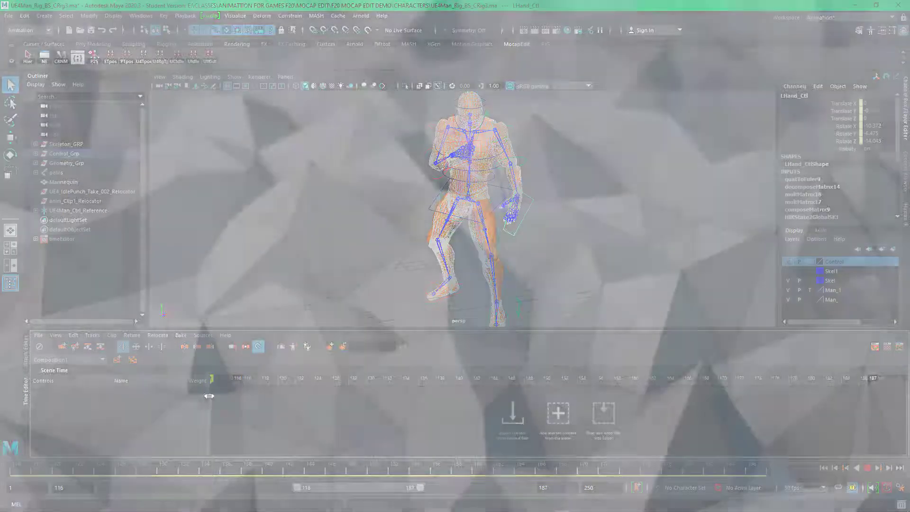